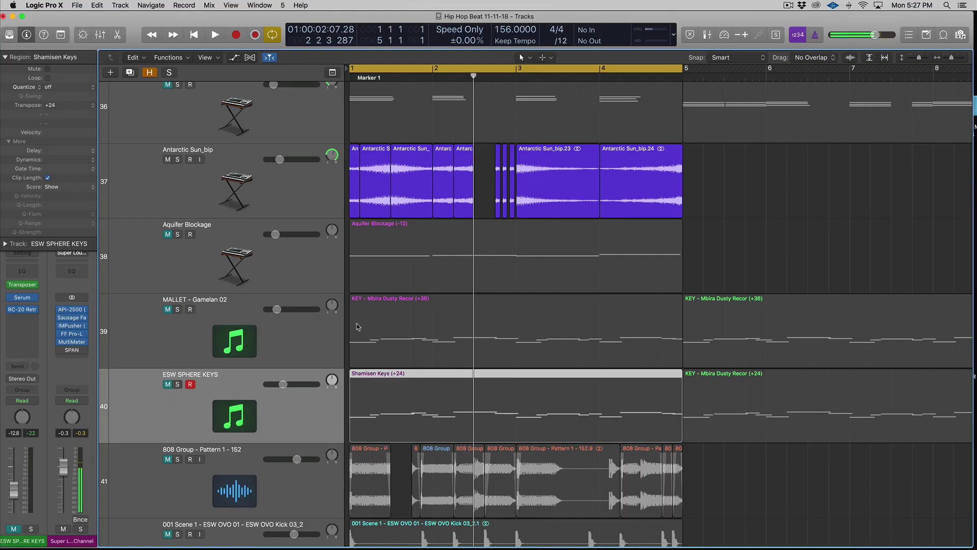
{"action": "scroll", "coordinate": [358, 327], "scroll_direction": "up", "scroll_amount": 3}
{"action": "left_click_drag", "start_coordinate": [763, 334], "coordinate": [326, 326]}
{"action": "scroll", "coordinate": [423, 285], "scroll_direction": "up", "scroll_amount": 3}
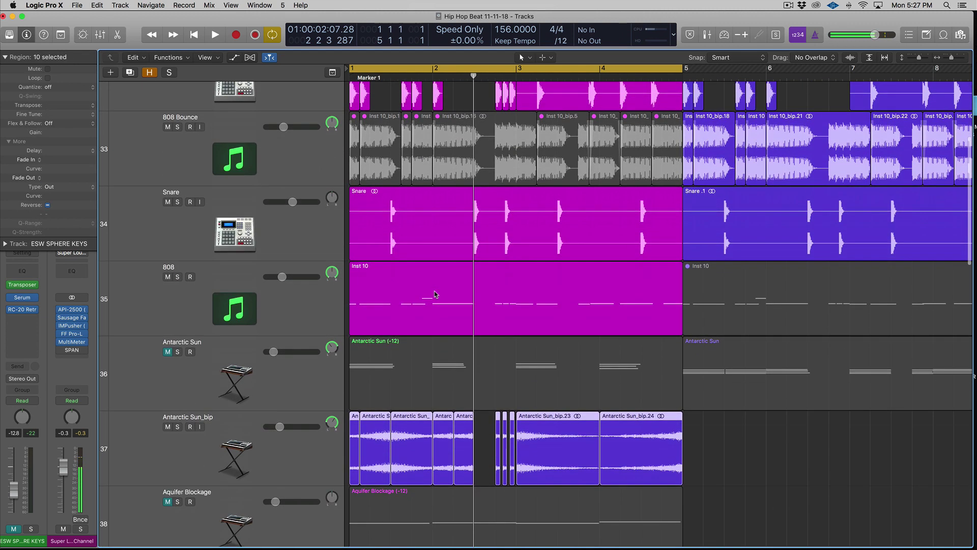
{"action": "key", "text": "space"}
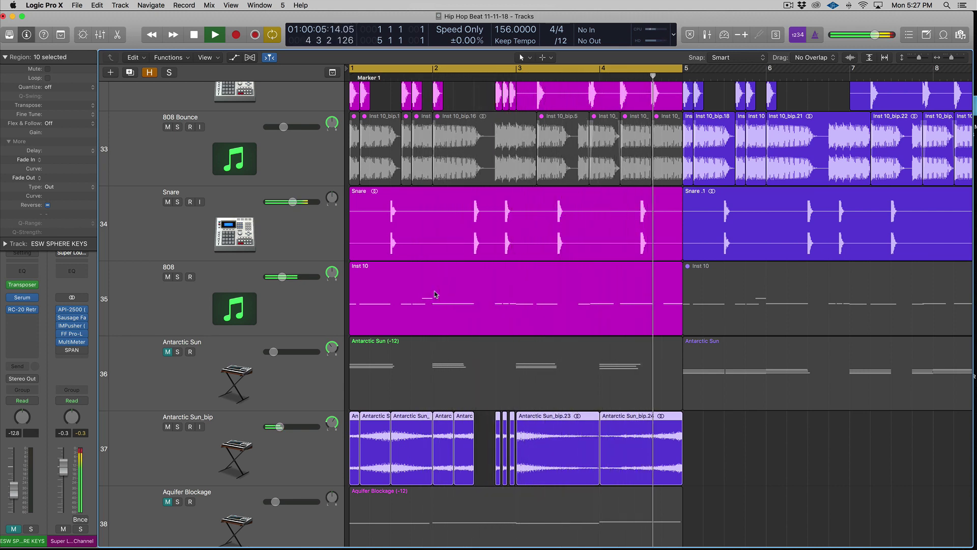
{"action": "key", "text": "space"}
{"action": "scroll", "coordinate": [509, 280], "scroll_direction": "down", "scroll_amount": 10}
{"action": "left_click", "coordinate": [540, 269]}
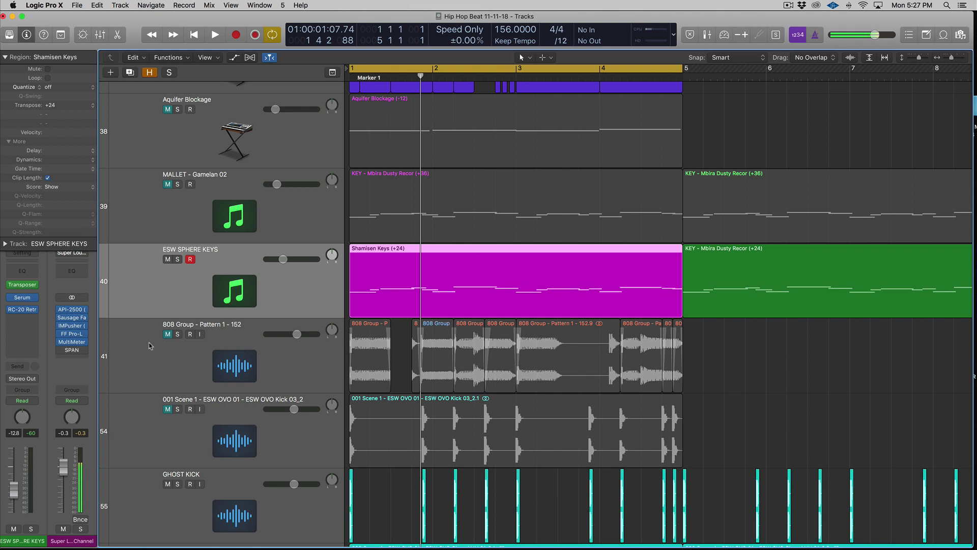
Step: Switch off the Transposer MIDI FX slot on the ESW SPHERE KEYS channel strip
{"action": "mouse_move", "coordinate": [19, 301]}
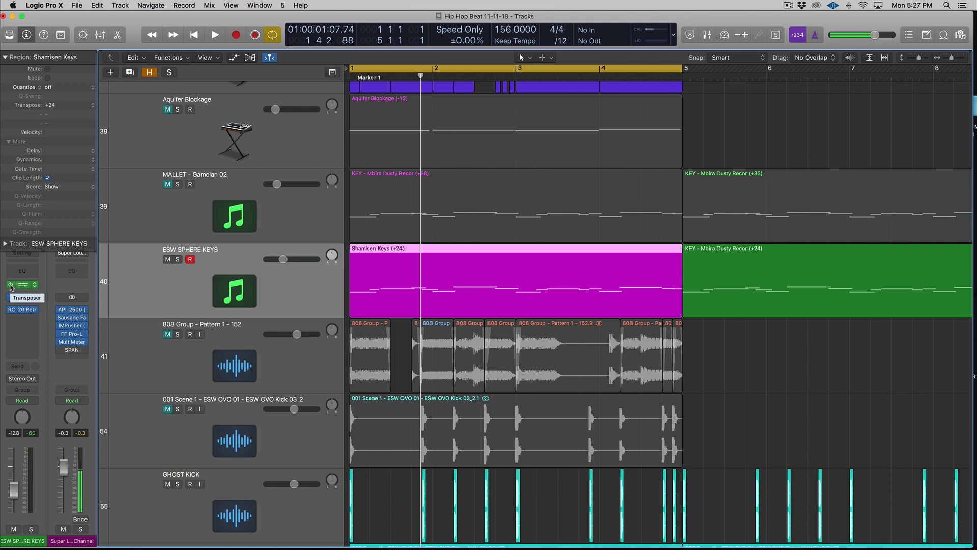
{"action": "left_click", "coordinate": [10, 284]}
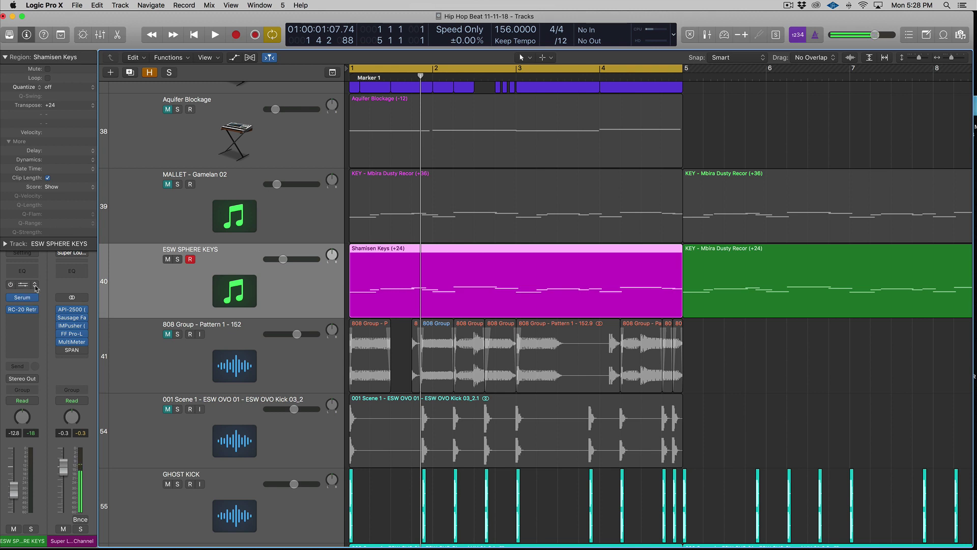
Step: Keep Transposer in the MIDI FX slot, re-enable it and bring up its window
{"action": "left_click", "coordinate": [35, 285]}
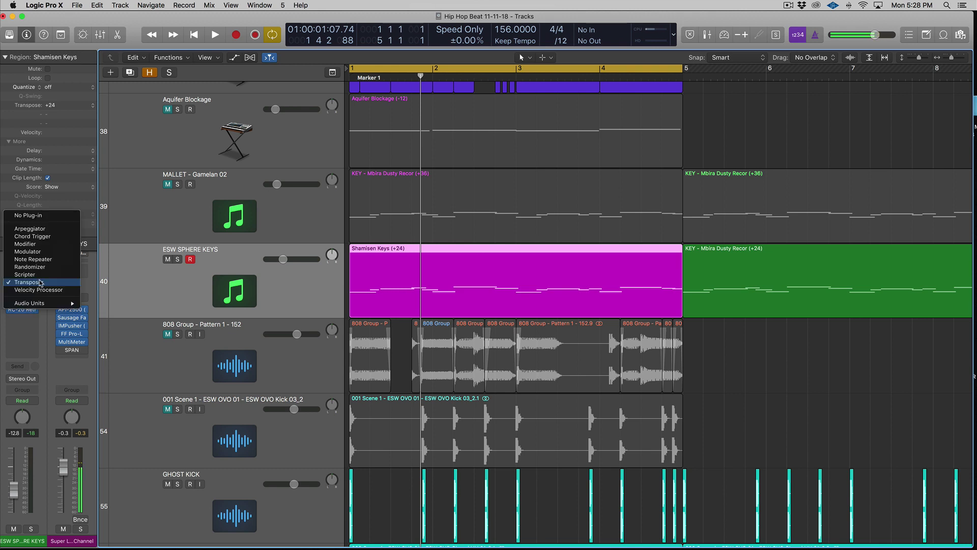
{"action": "left_click", "coordinate": [131, 282]}
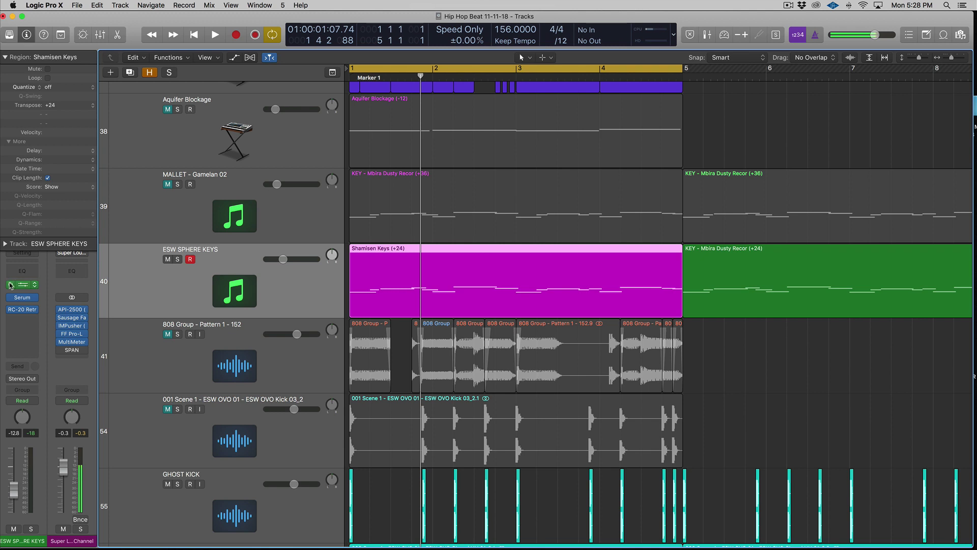
{"action": "left_click", "coordinate": [23, 285]}
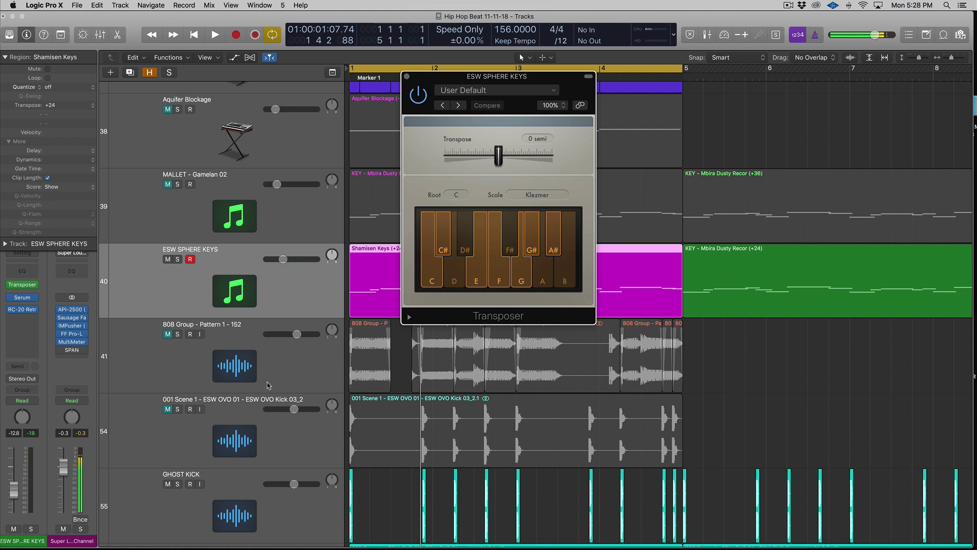
Step: Confirm Klezmer stays the Transposer scale, then bypass the plug-in
{"action": "left_click", "coordinate": [537, 203]}
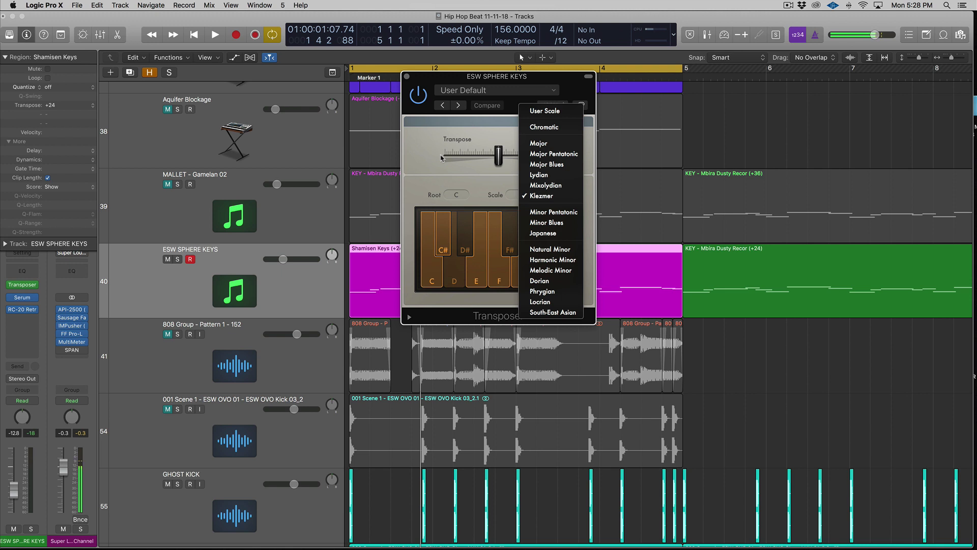
{"action": "left_click", "coordinate": [456, 308]}
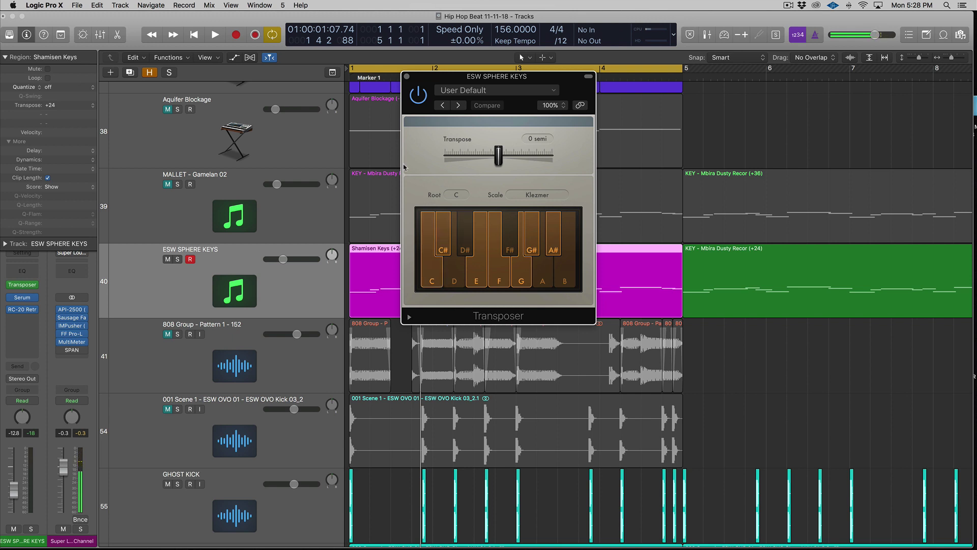
{"action": "left_click", "coordinate": [418, 93]}
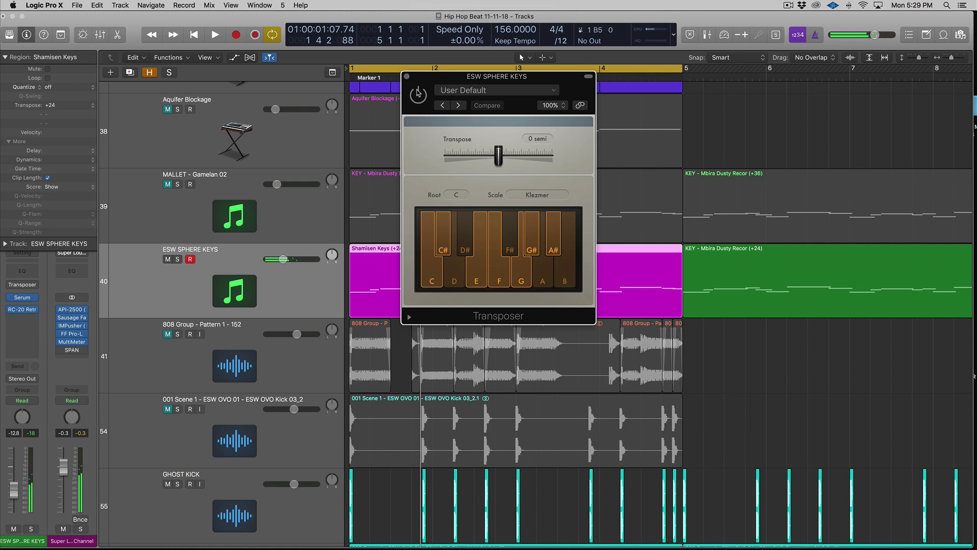
Step: Turn the Transposer back on and open Musical Typing with Cmd+K
{"action": "left_click", "coordinate": [418, 94]}
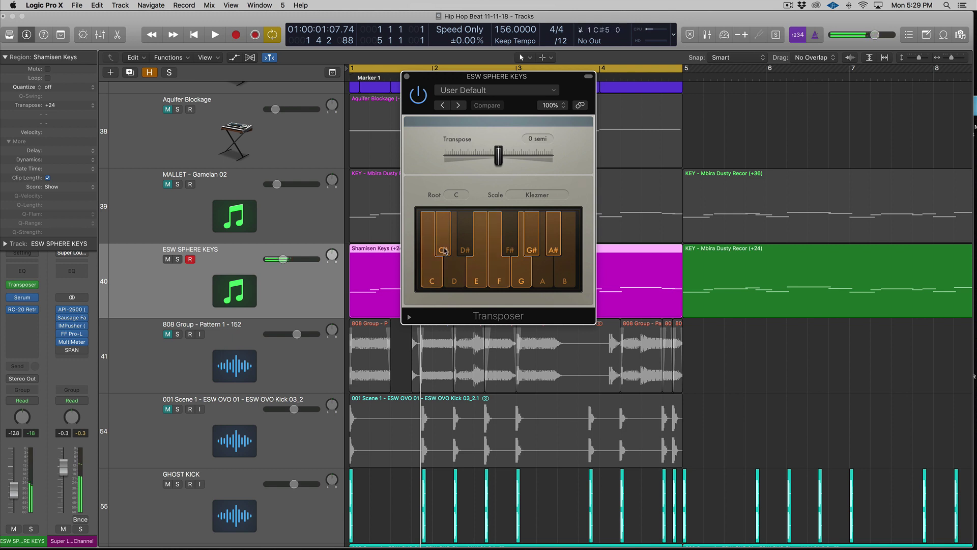
{"action": "key", "text": "super+k"}
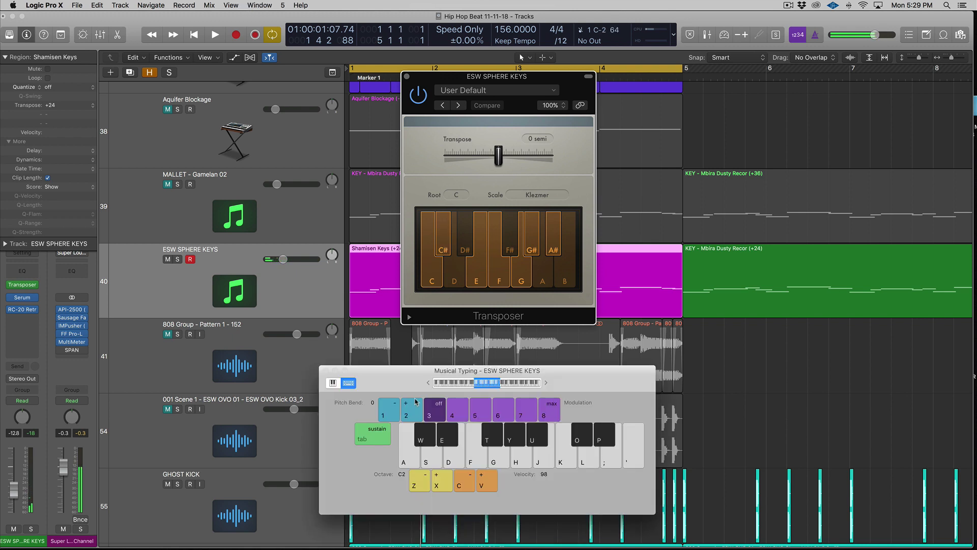
Step: Switch Musical Typing to the piano keyboard view, widen it and move it up
{"action": "left_click", "coordinate": [334, 383]}
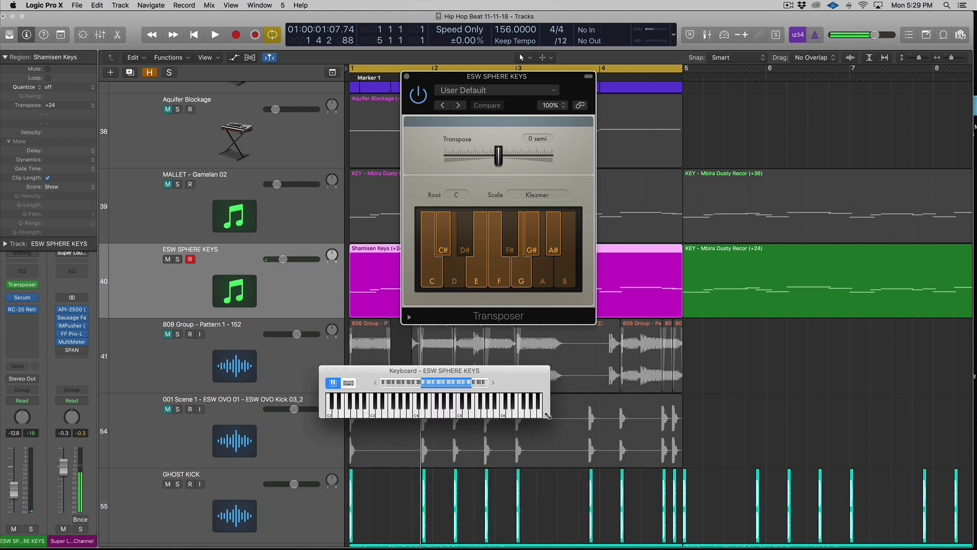
{"action": "left_click_drag", "start_coordinate": [547, 414], "coordinate": [811, 455]}
{"action": "left_click_drag", "start_coordinate": [647, 368], "coordinate": [644, 352]}
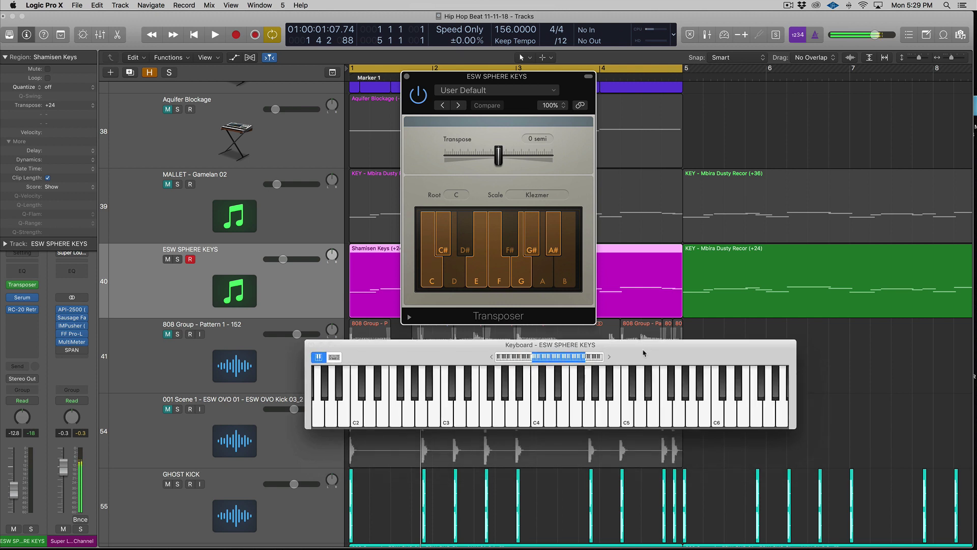
Step: Play C5, C#5, D5 and D#5 through the Transposer, comparing bypassed and active sound
{"action": "key", "text": "a"}
{"action": "key", "text": "w"}
{"action": "key", "text": "s"}
{"action": "key", "text": "s"}
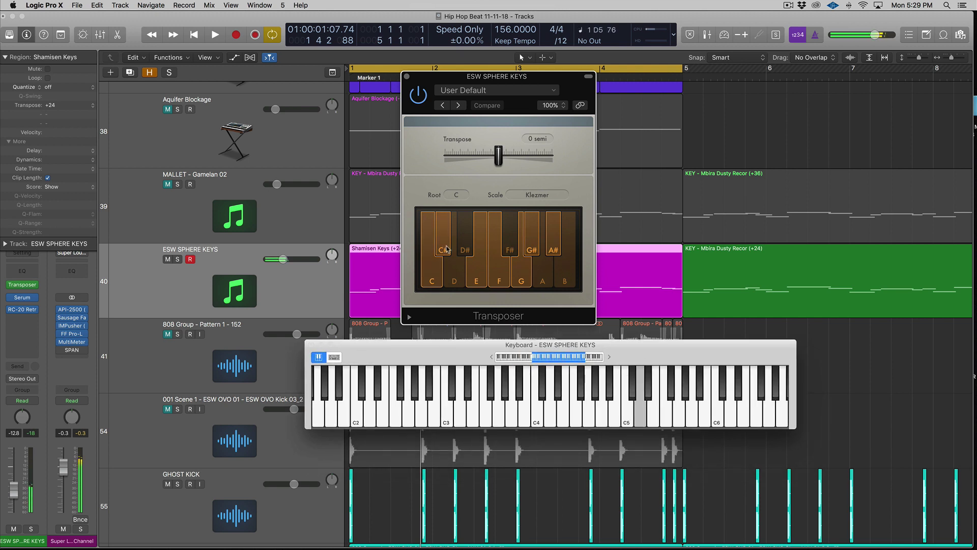
{"action": "key", "text": "e"}
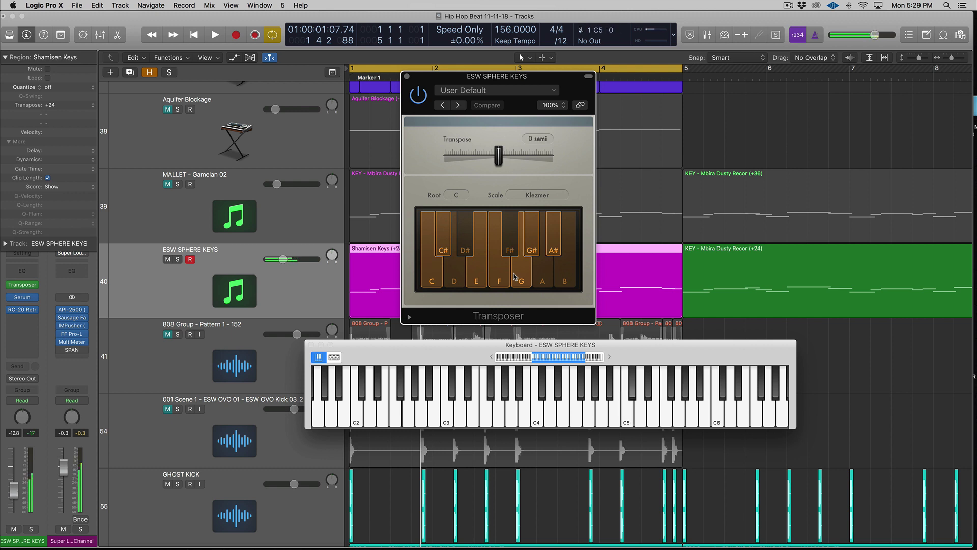
{"action": "left_click", "coordinate": [419, 96]}
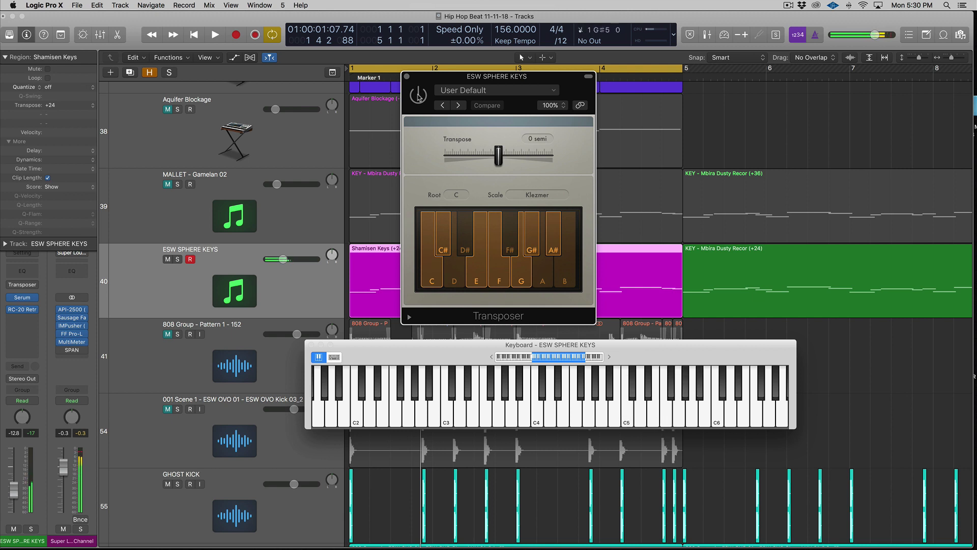
{"action": "left_click", "coordinate": [418, 96]}
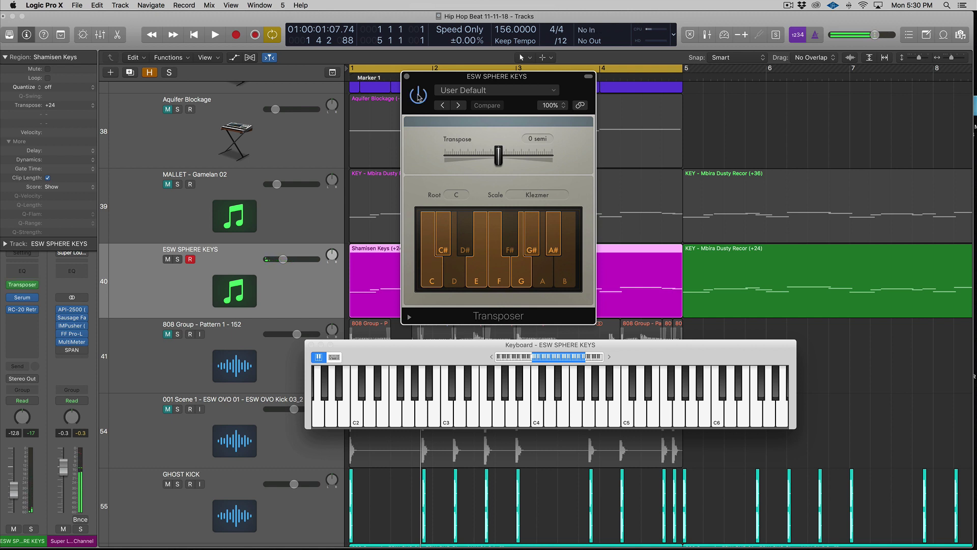
Step: Close the on-screen piano and move the Transposer window clear of the Shamisen Keys region
{"action": "left_click", "coordinate": [310, 345]}
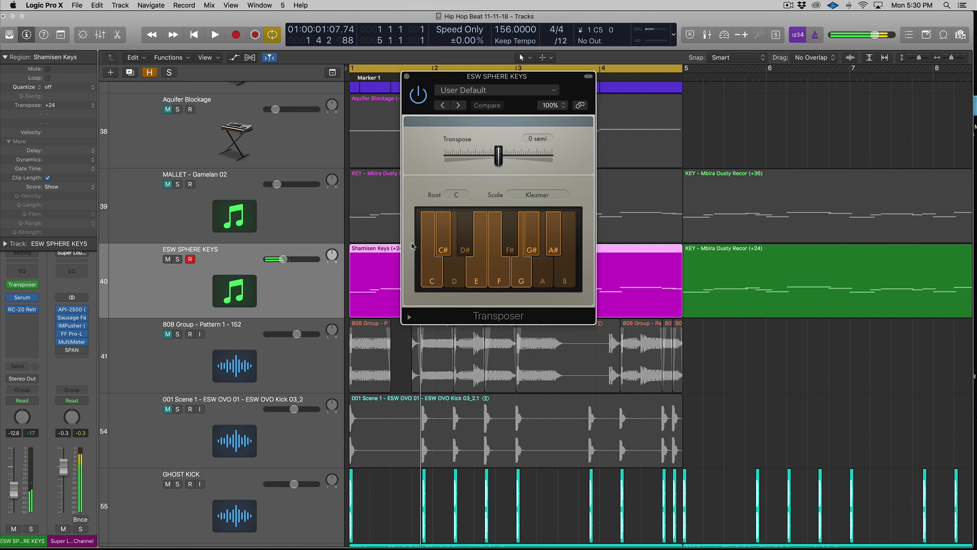
{"action": "left_click", "coordinate": [380, 294]}
{"action": "left_click_drag", "start_coordinate": [409, 71], "coordinate": [628, 71]}
Step: Bypass the Transposer, open Shamisen Keys in the Piano Roll and inspect the opening notes
{"action": "left_click", "coordinate": [638, 100]}
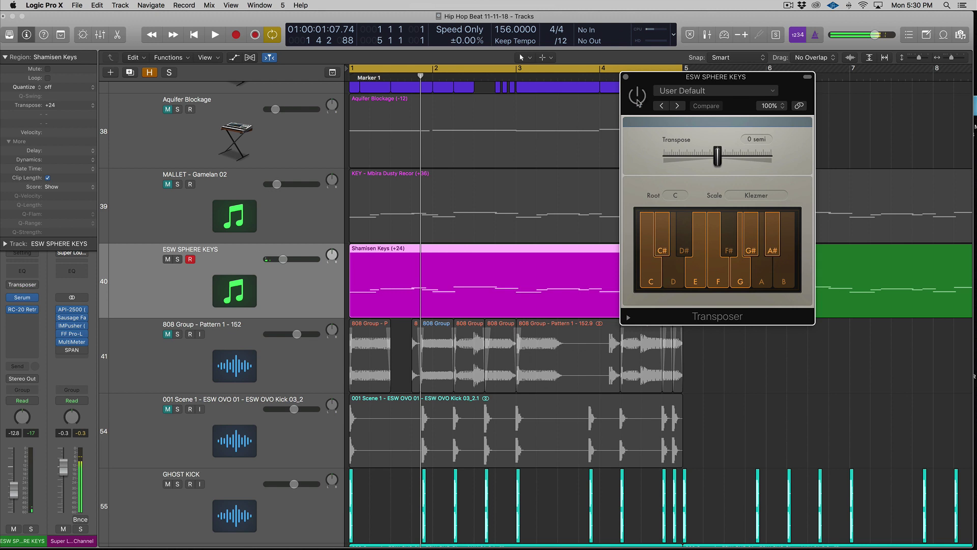
{"action": "double_click", "coordinate": [370, 288]}
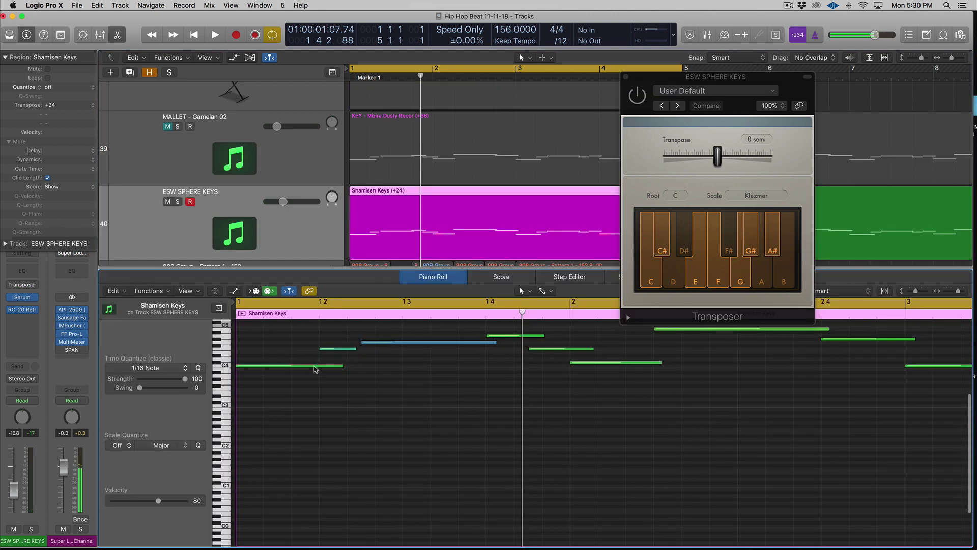
{"action": "left_click", "coordinate": [315, 366]}
{"action": "left_click", "coordinate": [336, 350]}
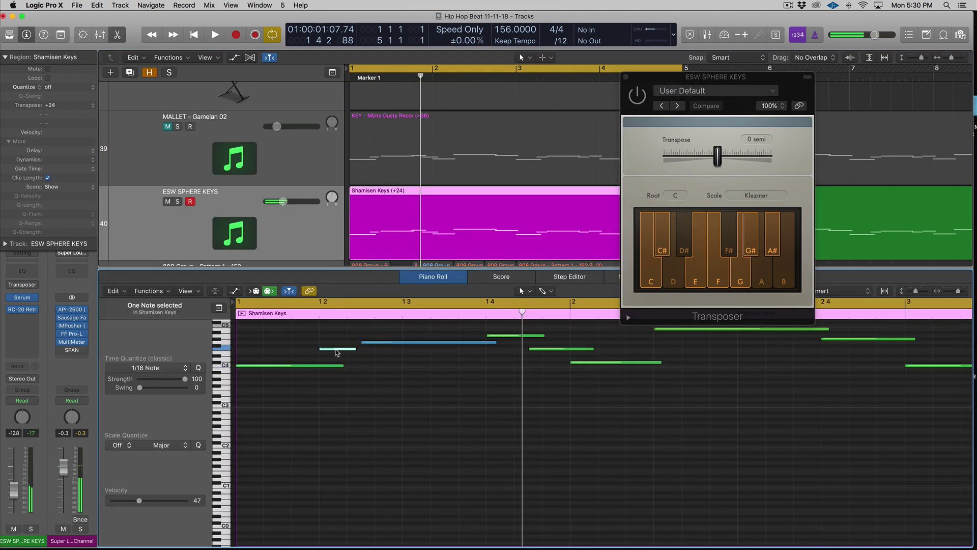
{"action": "left_click", "coordinate": [383, 342]}
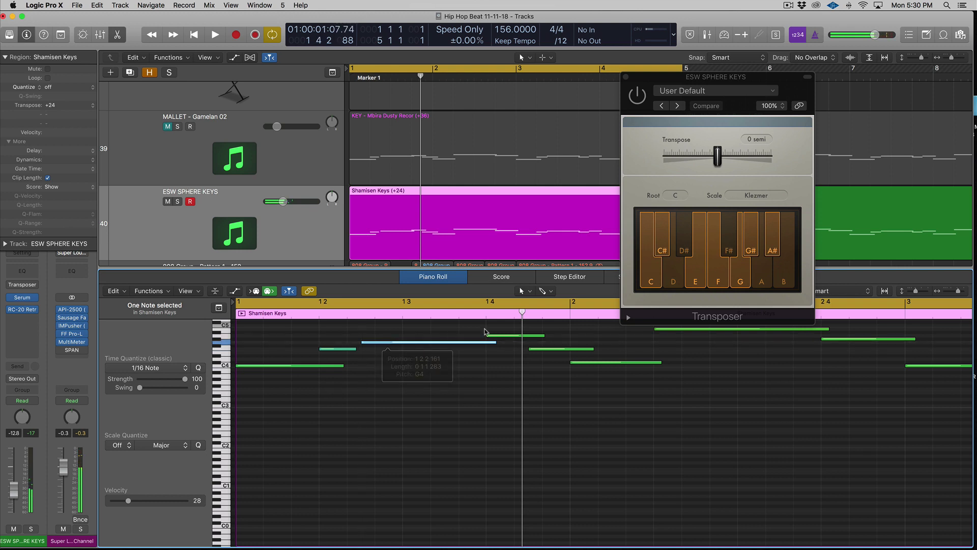
Step: Check the following melody notes and drag the bar-2 note from C#4 to C4
{"action": "left_click", "coordinate": [511, 336]}
{"action": "left_click", "coordinate": [575, 350]}
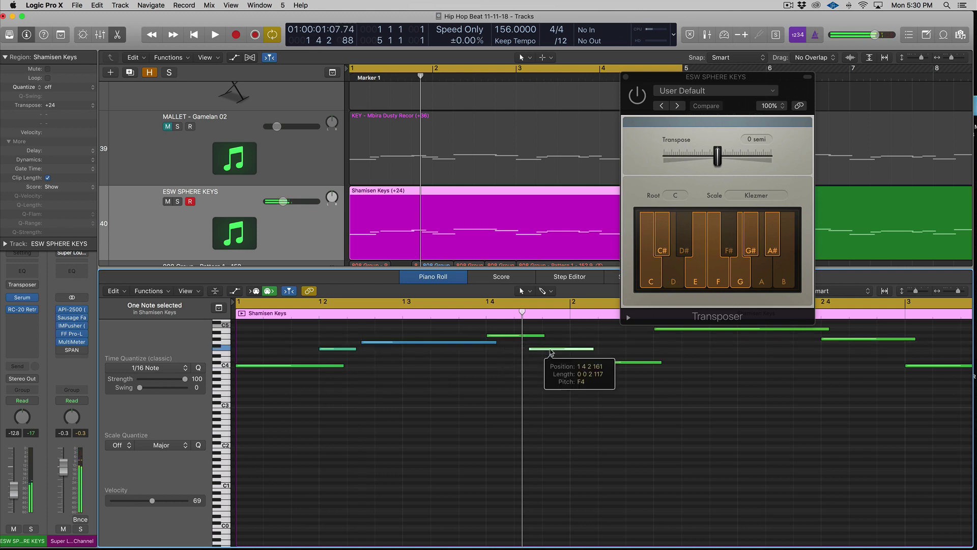
{"action": "left_click", "coordinate": [578, 362]}
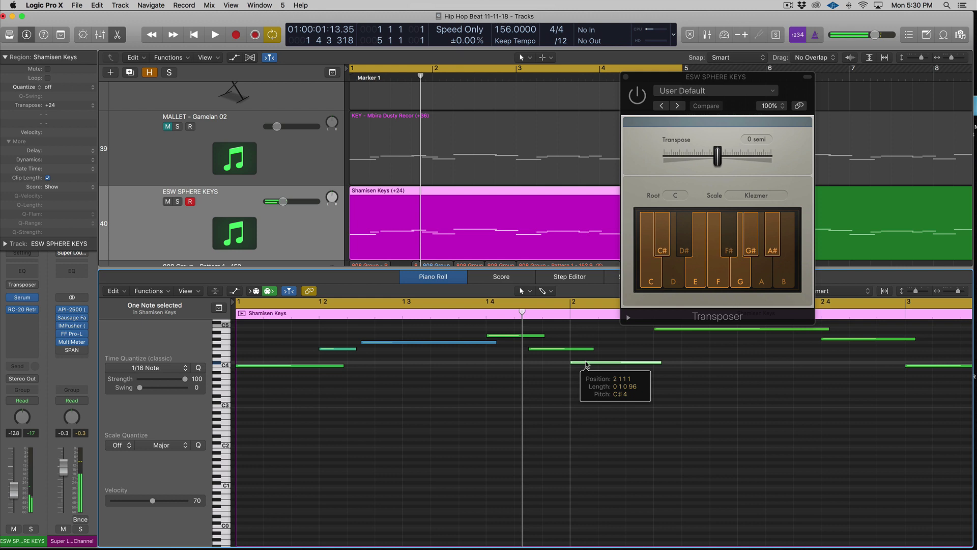
{"action": "left_click", "coordinate": [588, 364]}
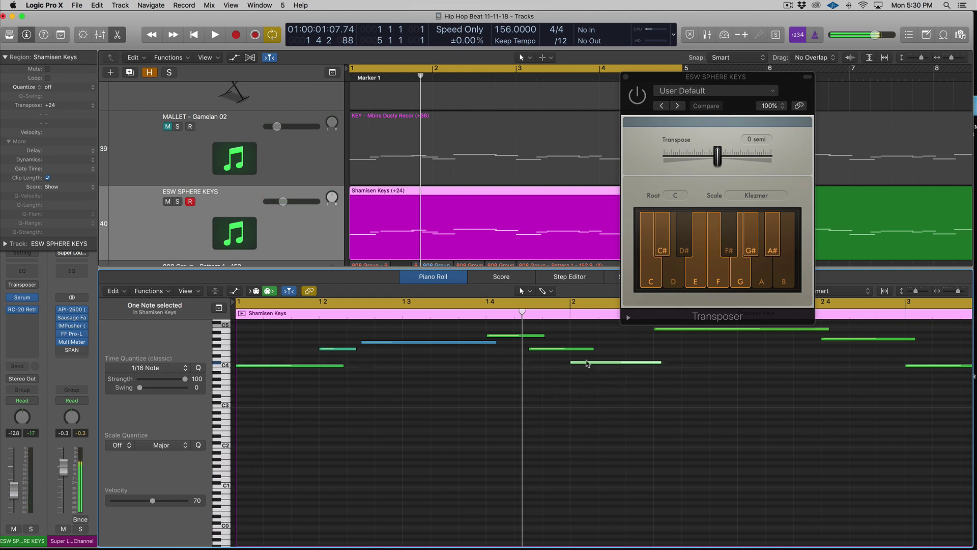
{"action": "left_click_drag", "start_coordinate": [588, 364], "coordinate": [587, 363]}
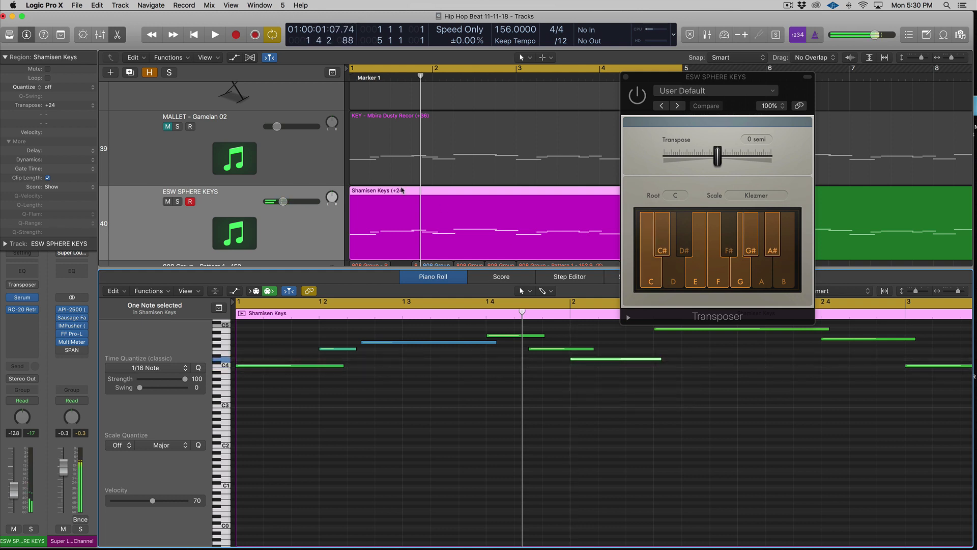
Step: Play the edited melody, then turn the Transposer back on and restart playback
{"action": "key", "text": "space"}
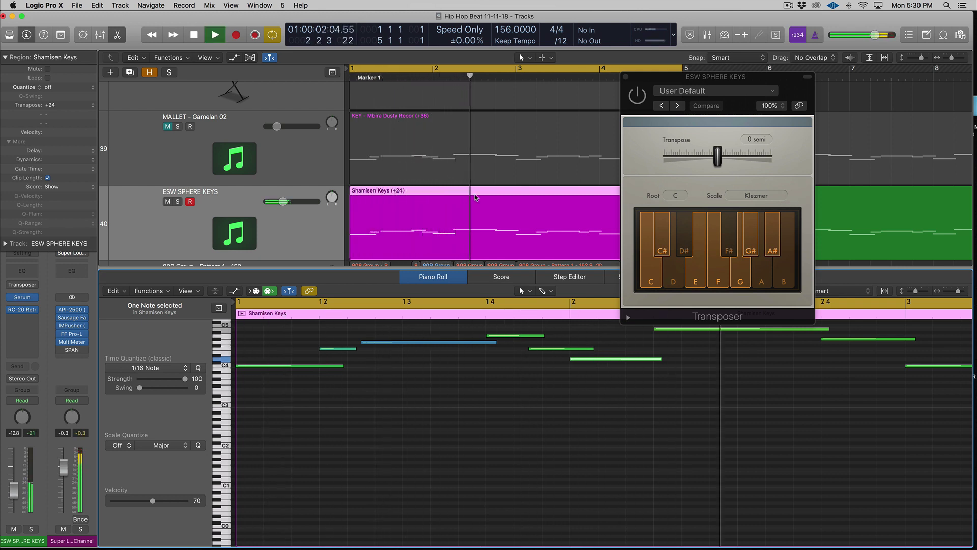
{"action": "key", "text": "space"}
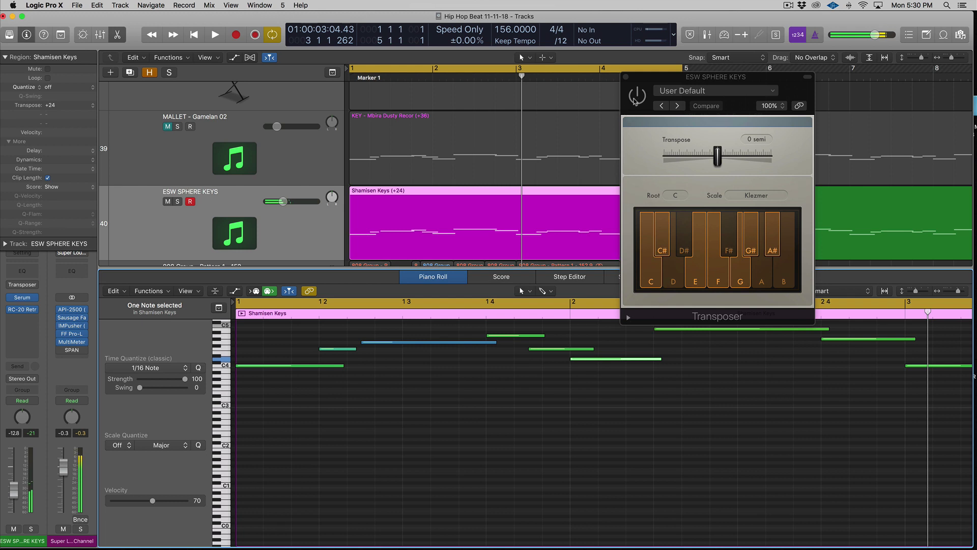
{"action": "left_click", "coordinate": [620, 277]}
{"action": "key", "text": "space"}
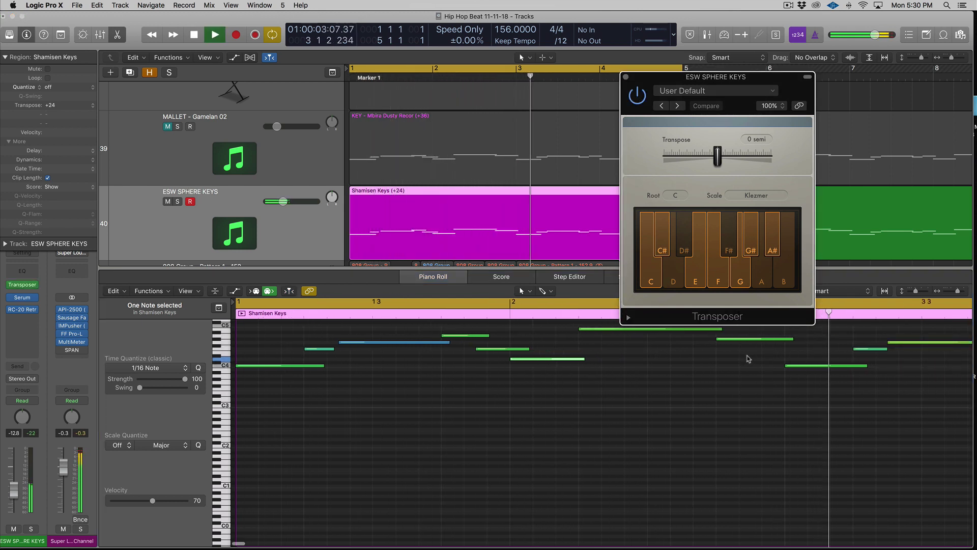
Step: Close the Transposer window, show the Mixer and stop playback
{"action": "key", "text": "v"}
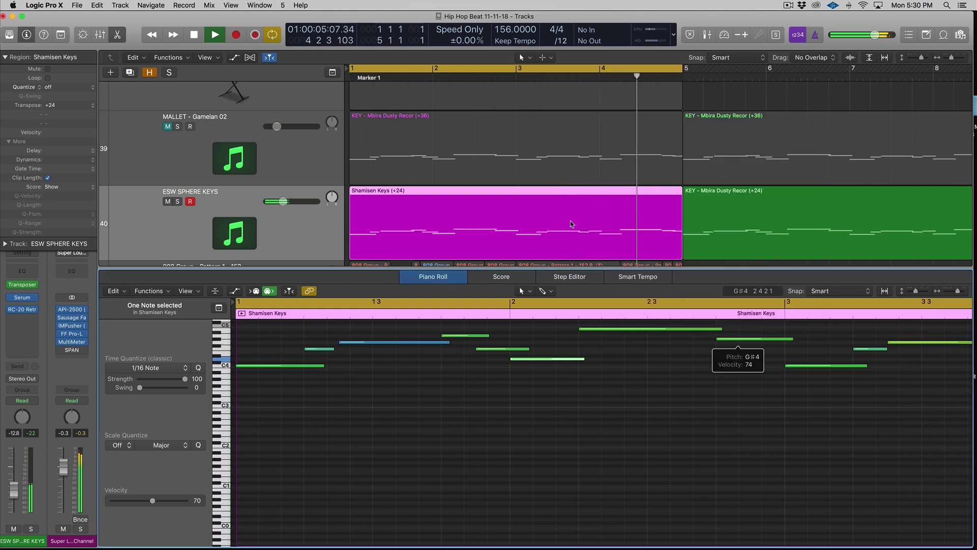
{"action": "key", "text": "x"}
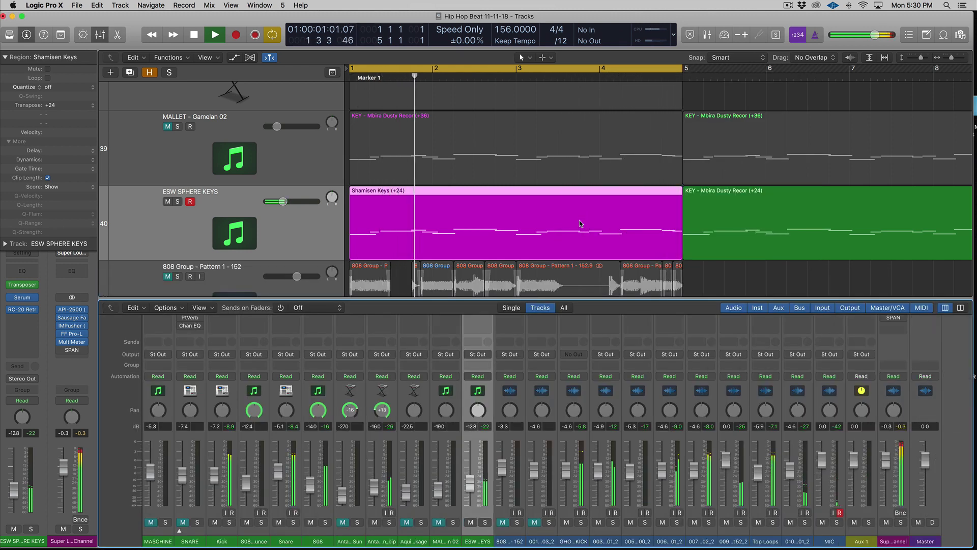
{"action": "key", "text": "space"}
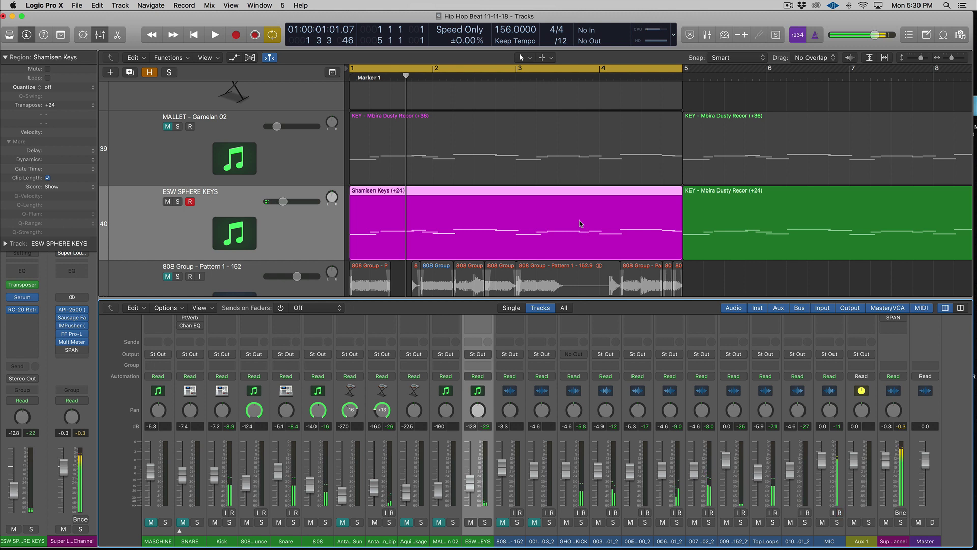
Step: Reopen the Transposer, verify its extended Scale setting is still Klezmer, and close it
{"action": "left_click", "coordinate": [22, 284]}
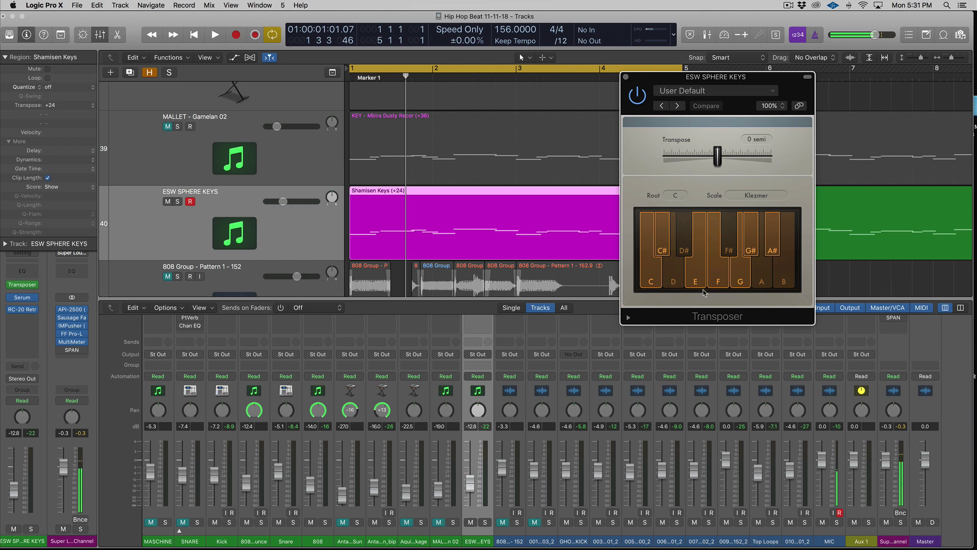
{"action": "left_click", "coordinate": [627, 320]}
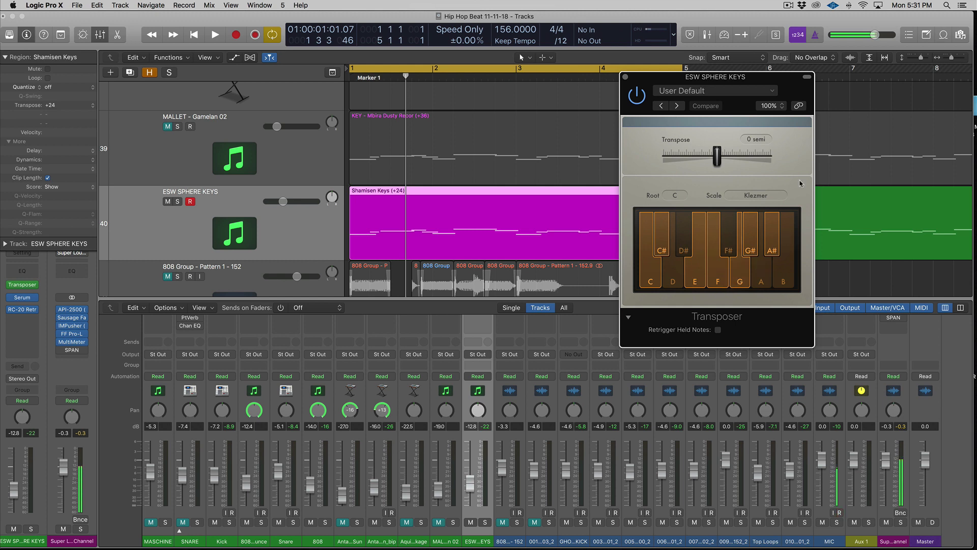
{"action": "left_click", "coordinate": [771, 197]}
{"action": "left_click", "coordinate": [682, 177]}
{"action": "left_click", "coordinate": [625, 76]}
{"action": "key", "text": "x"}
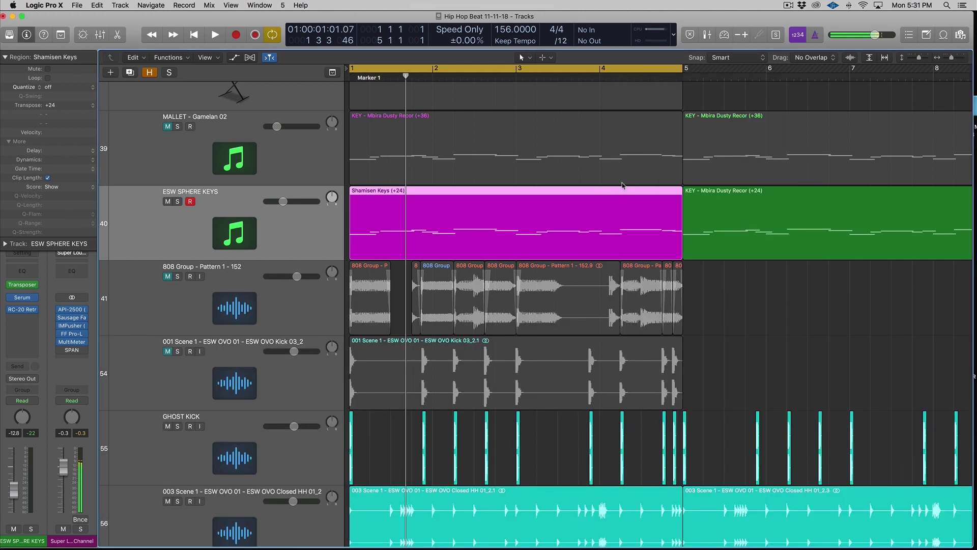
{"action": "scroll", "coordinate": [622, 186], "scroll_direction": "up", "scroll_amount": 5}
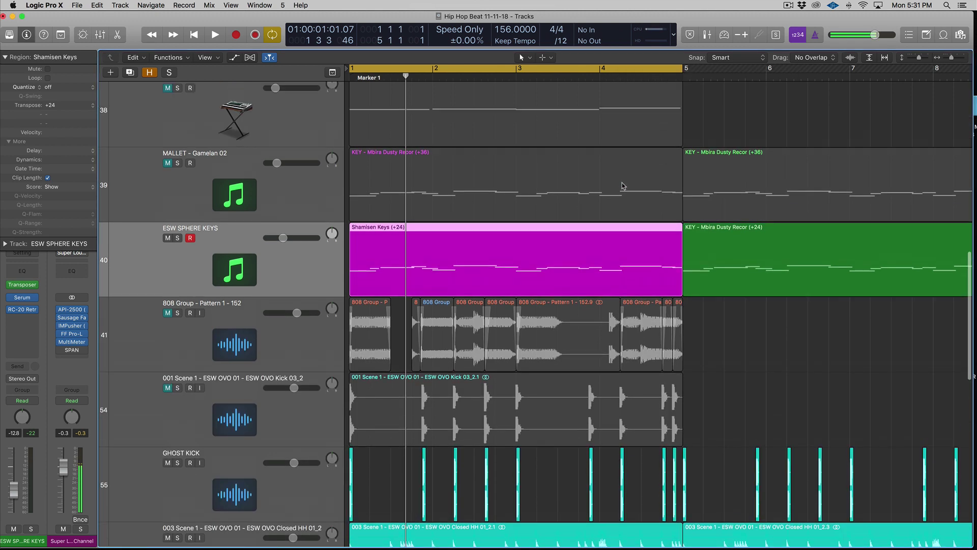